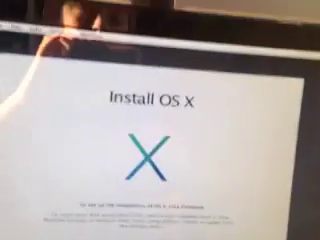
Open Disk Utility from the installer's Utilities menu and select the Mac OS X 1TB volume
{"action": "left_click", "coordinate": [88, 52]}
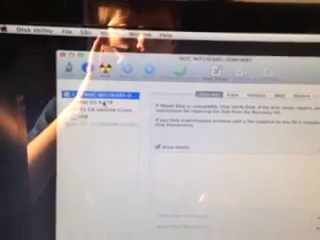
{"action": "left_click", "coordinate": [96, 103]}
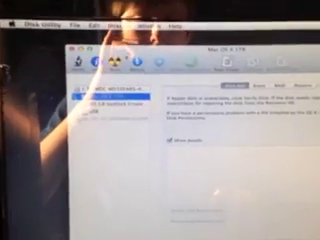
Quit Disk Utility with Cmd+Q and launch Terminal from the installer's Utilities menu
{"action": "key", "text": "super+q"}
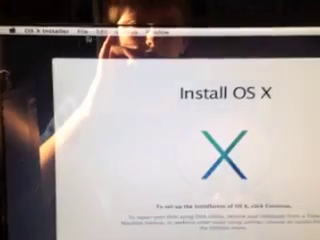
{"action": "left_click", "coordinate": [150, 33]}
{"action": "left_click", "coordinate": [150, 73]}
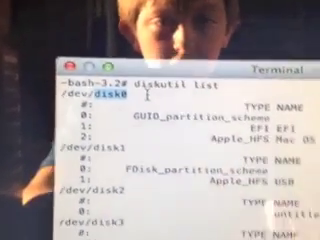
{"action": "scroll", "coordinate": [180, 160], "scroll_direction": "down", "scroll_amount": 4}
{"action": "scroll", "coordinate": [180, 160], "scroll_direction": "down", "scroll_amount": 2}
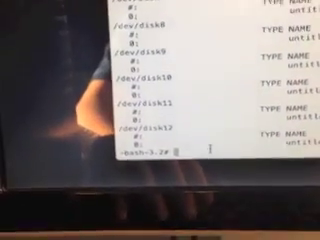
{"action": "type", "text": "dd if="}
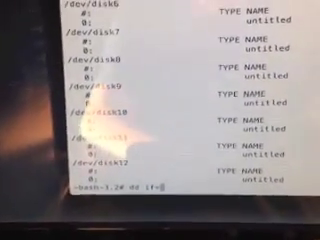
{"action": "type", "text": "d"}
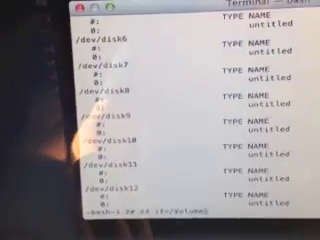
{"action": "type", "text": "s/"}
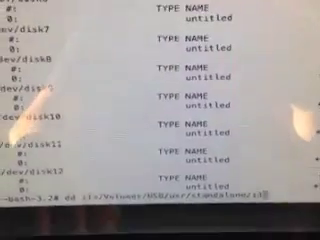
{"action": "type", "text": "i38"}
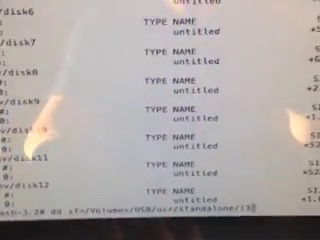
{"action": "type", "text": "6"}
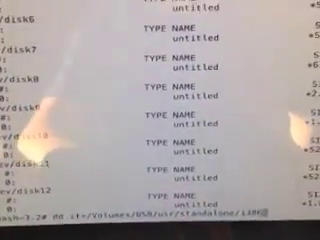
{"action": "type", "text": "/"}
{"action": "type", "text": "m"}
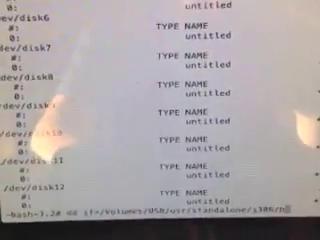
{"action": "type", "text": "oo"}
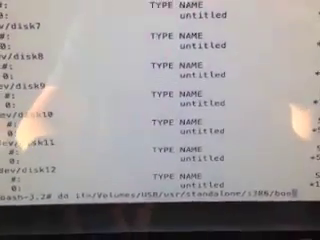
{"action": "type", "text": "t"}
{"action": "type", "text": "1"}
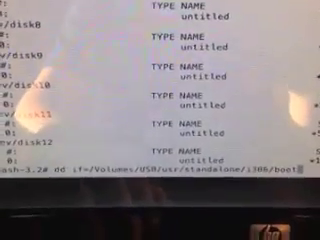
{"action": "type", "text": "h"}
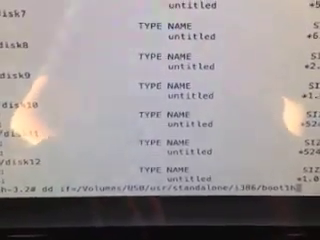
{"action": "type", "text": "of"}
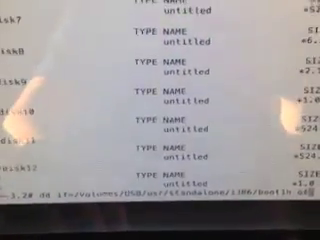
{"action": "type", "text": "="}
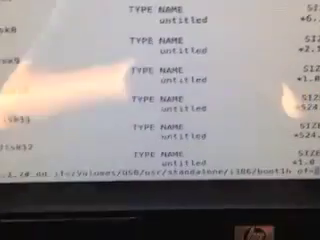
{"action": "type", "text": "d"}
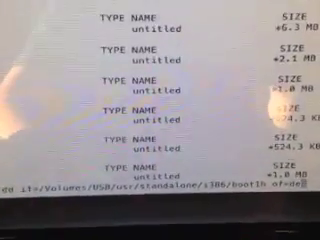
{"action": "type", "text": "ev"}
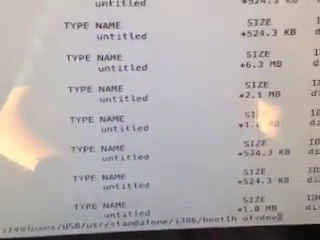
{"action": "type", "text": "/d"}
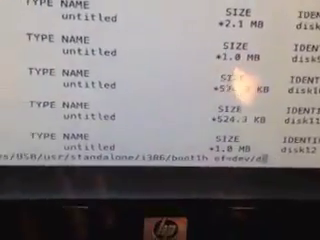
{"action": "type", "text": "isk0"}
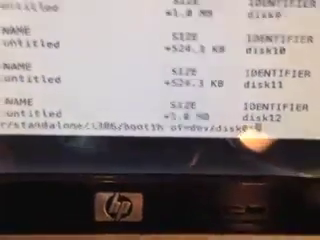
{"action": "type", "text": "s2"}
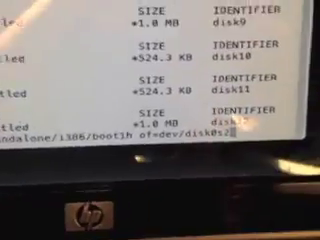